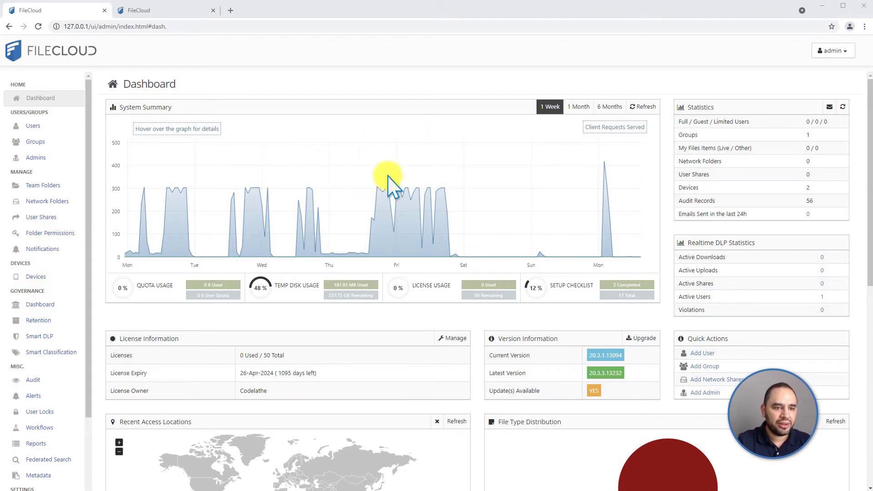
Step: Scroll the admin sidebar down to reach the SETTINGS section
scroll(391, 182, down, 1)
scroll(405, 173, up, 1)
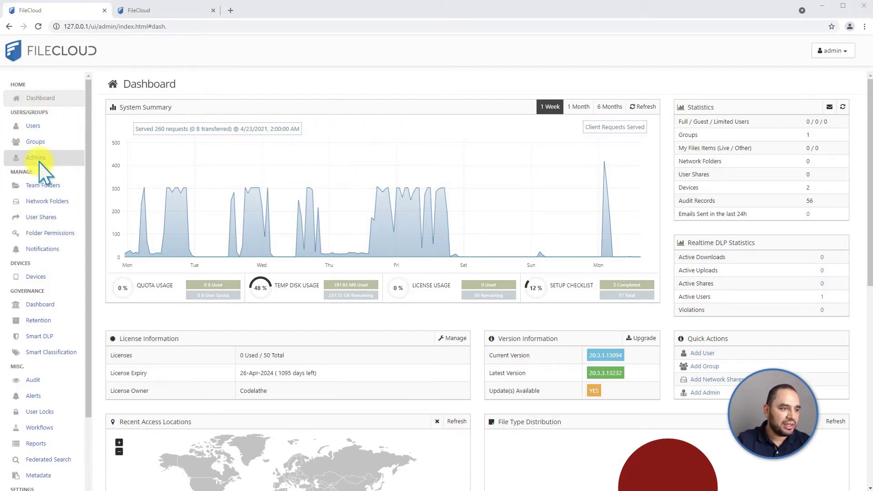
scroll(34, 173, down, 2)
Step: On the Server Settings page, change the service name from FileCloud to 'Demo Company' and save
click(37, 411)
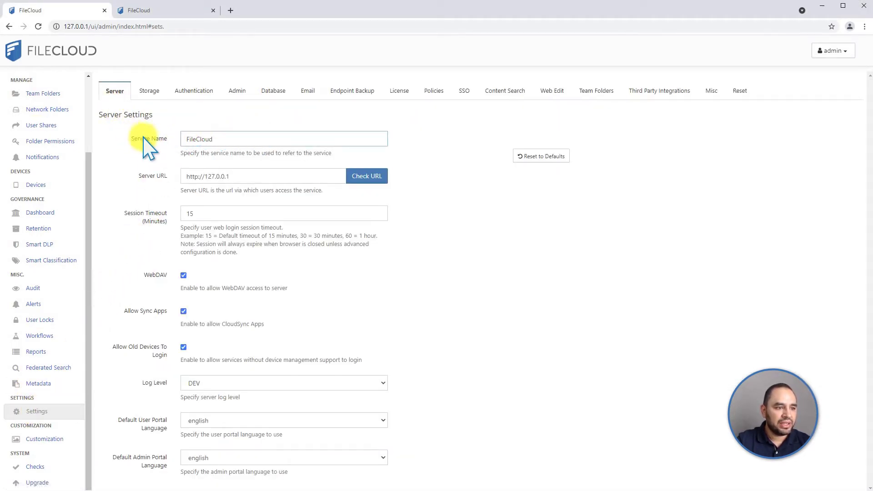
click(187, 139)
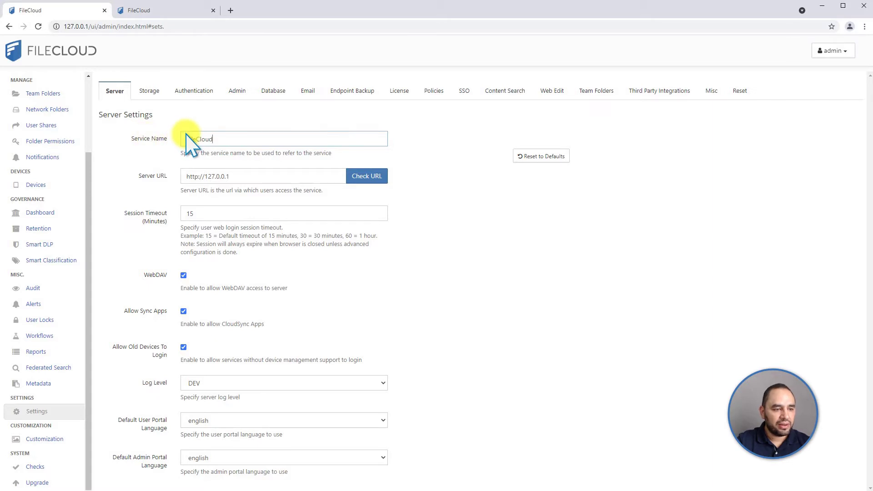
double_click(187, 139)
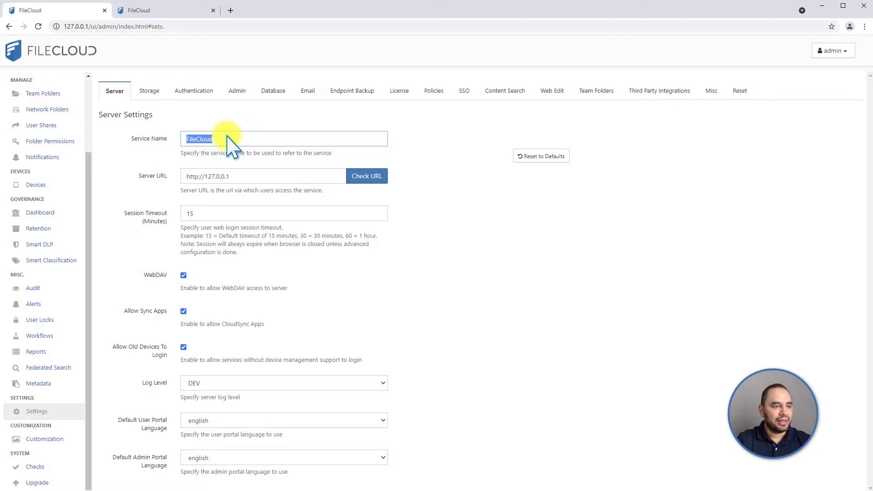
text(C)
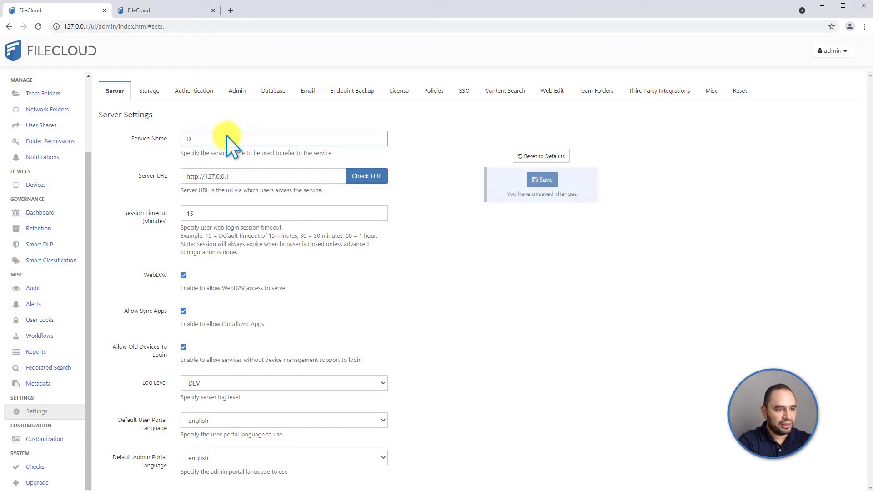
text(emo Compa)
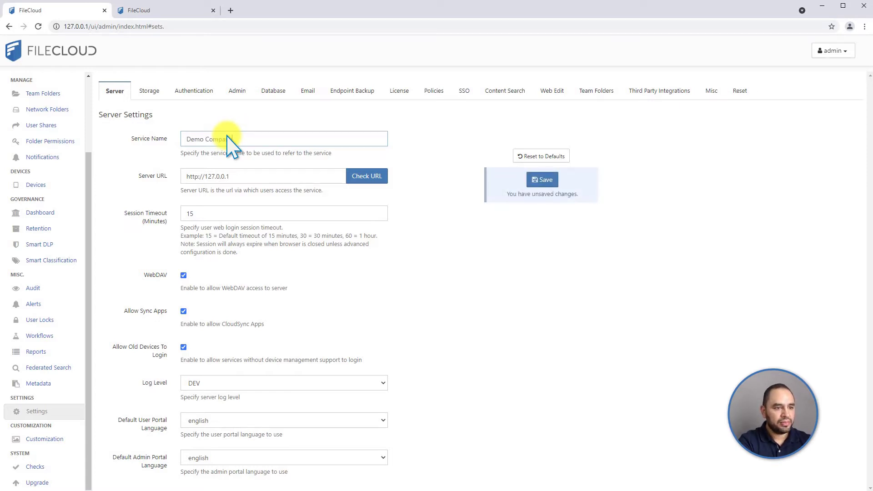
text(ny)
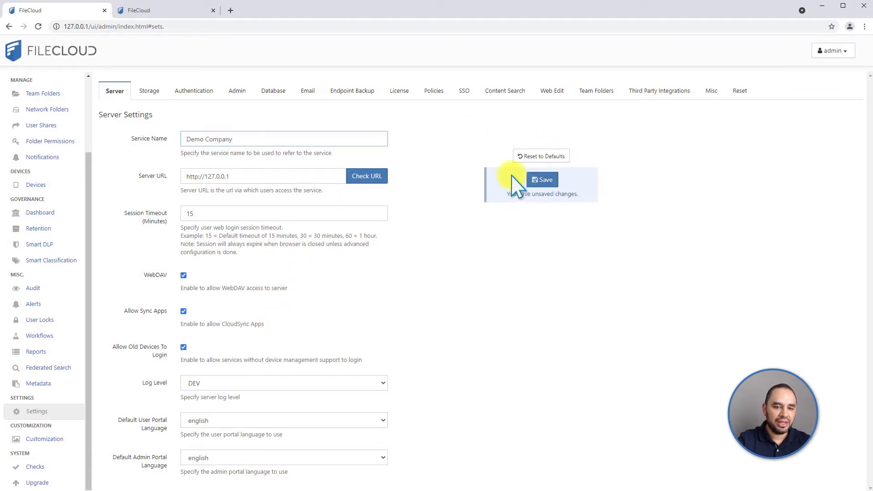
click(541, 180)
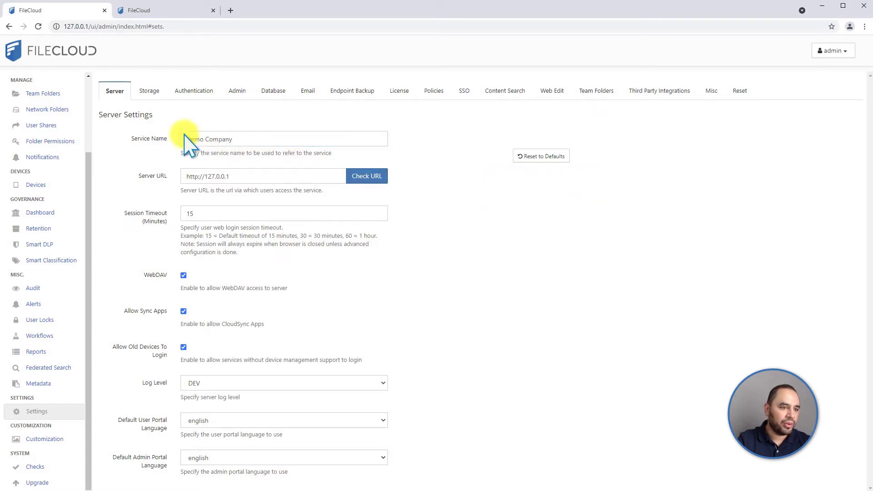
click(257, 177)
key(shift+Left)
key(shift+Left)
key(shift+Left)
key(shift+Left)
key(shift+Left)
key(shift+Left)
key(shift+Left)
key(shift+Left)
key(shift+Left)
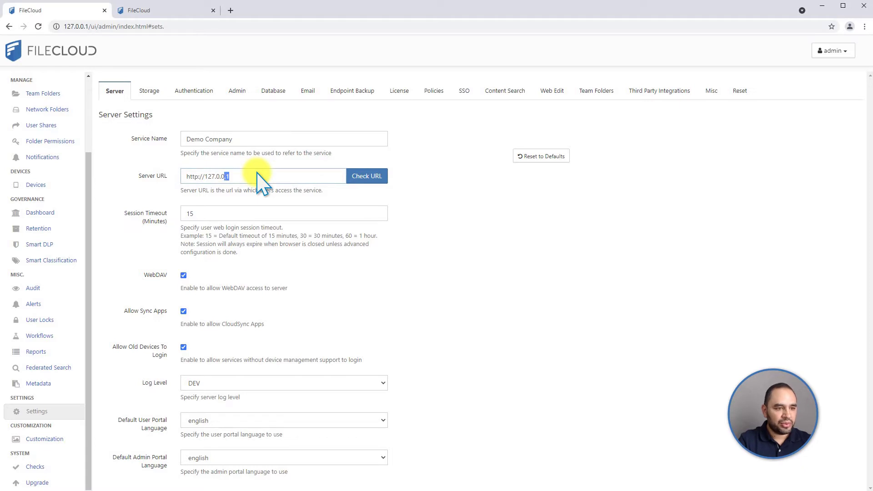
key(BackSpace)
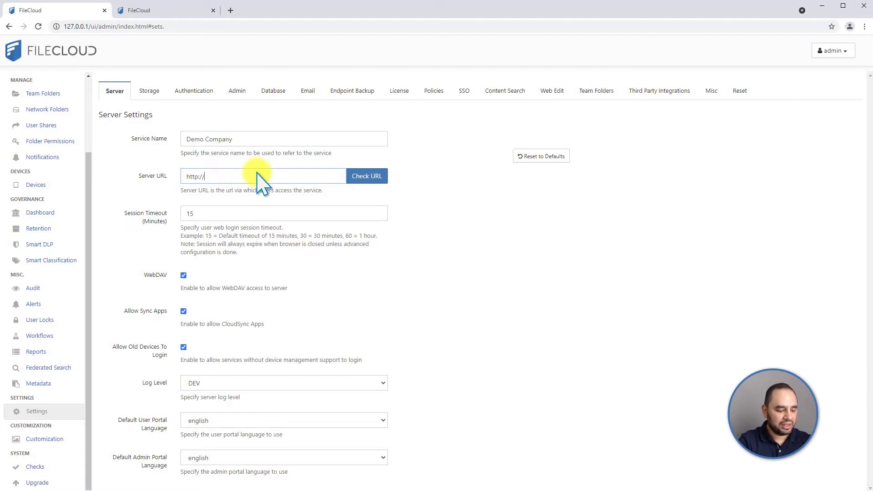
text(https://videodemo.filecloudlabs.com/)
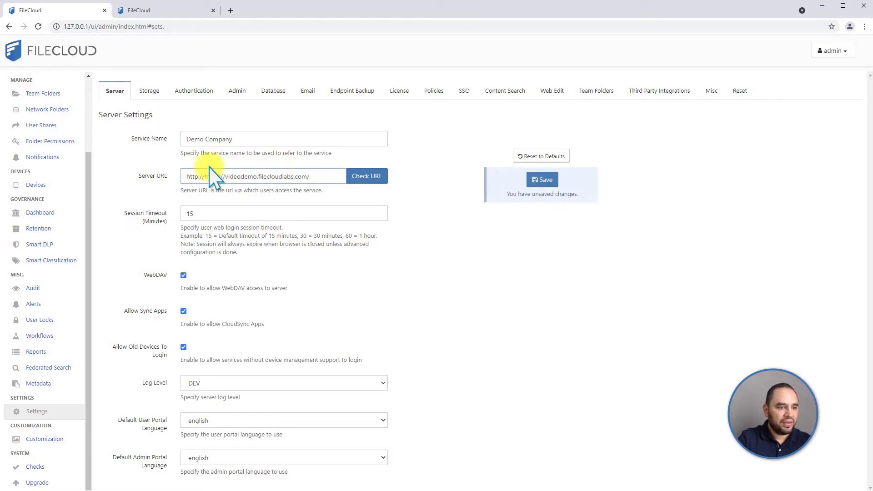
drag(205, 177, 187, 176)
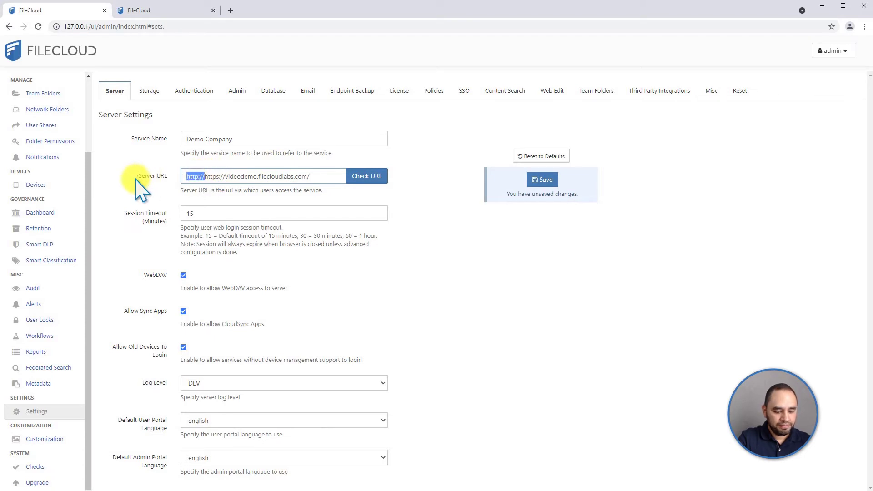
key(BackSpace)
click(548, 181)
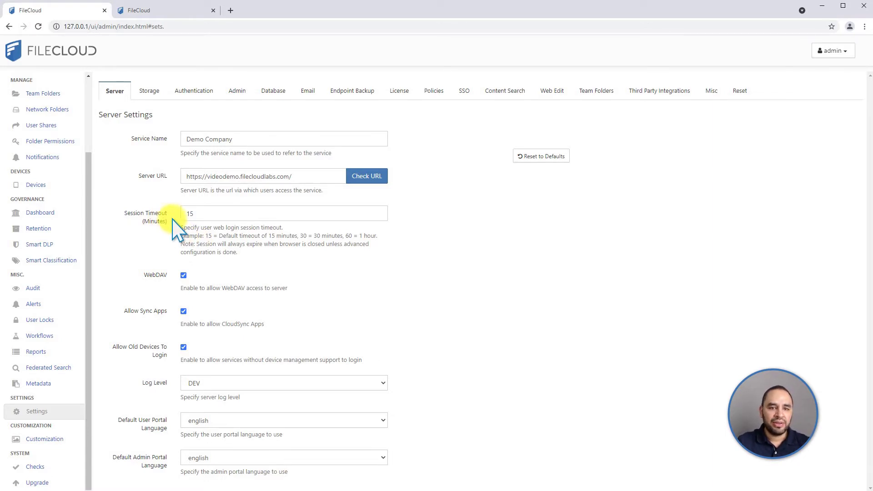
drag(195, 214, 133, 231)
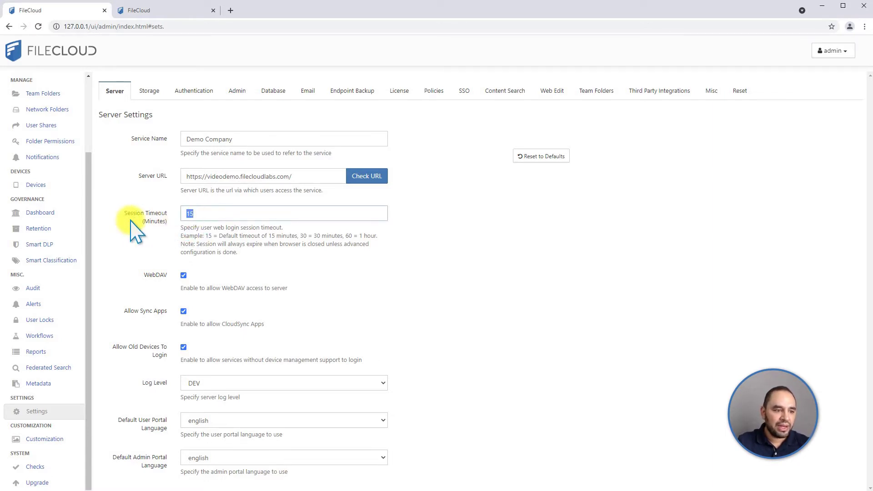
click(196, 214)
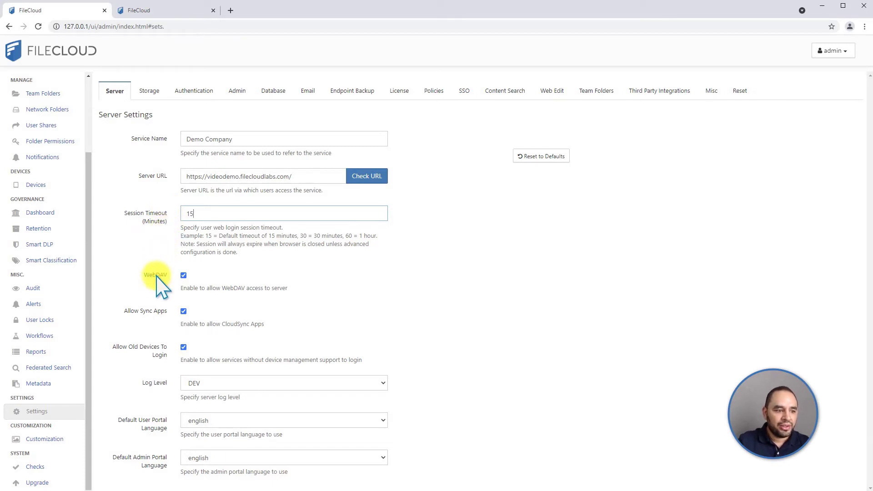
drag(145, 275, 165, 274)
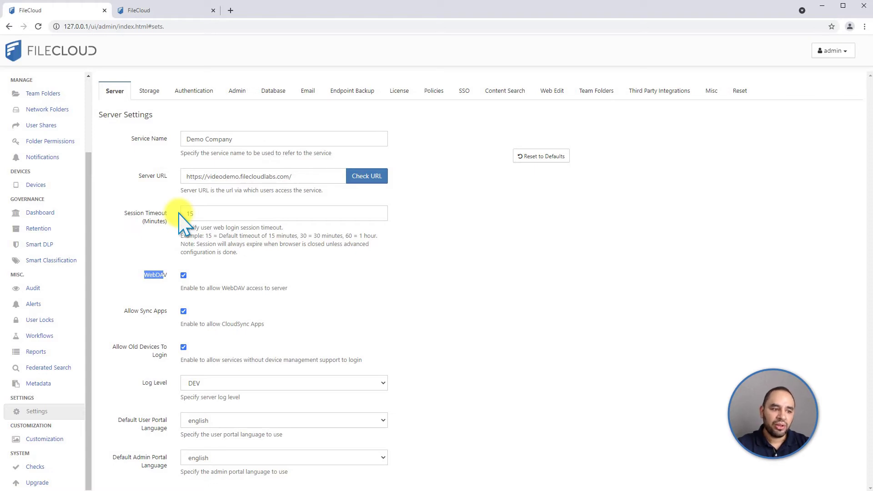
click(155, 274)
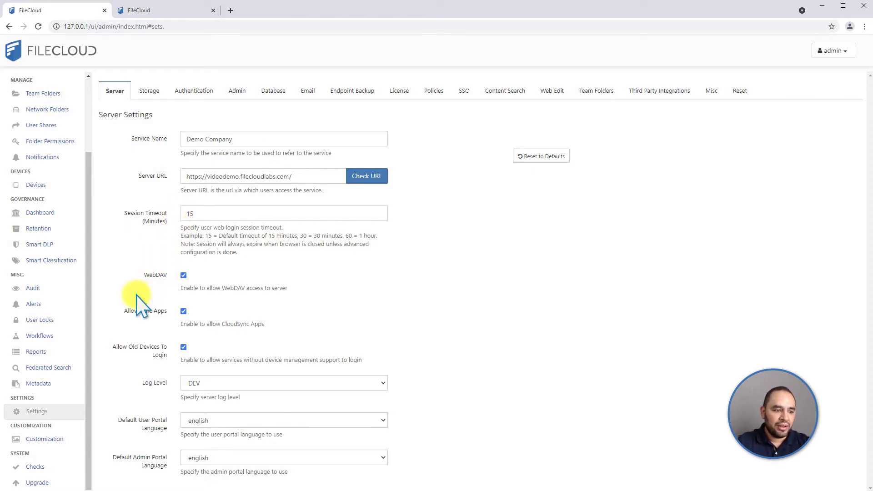
drag(122, 310, 163, 317)
click(165, 325)
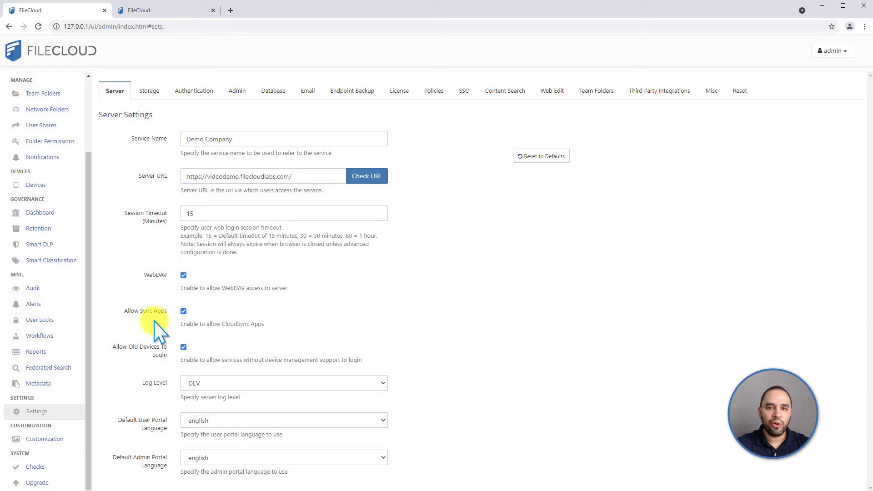
drag(130, 313, 152, 313)
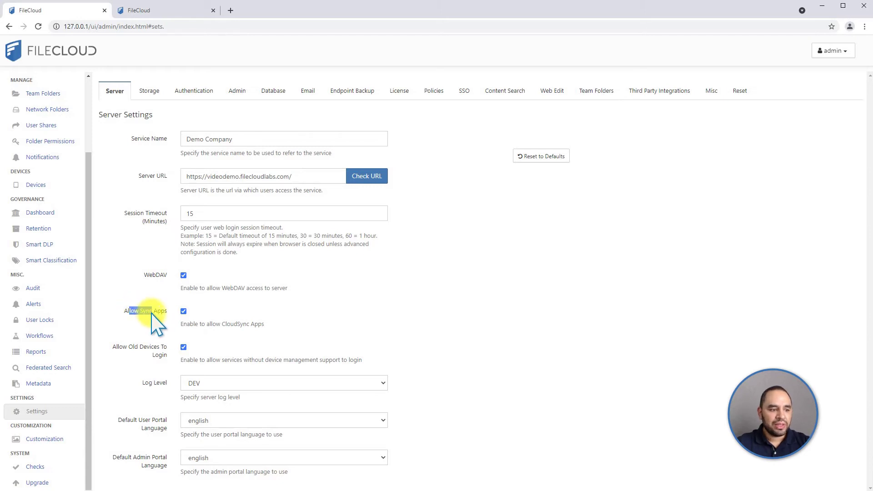
click(153, 314)
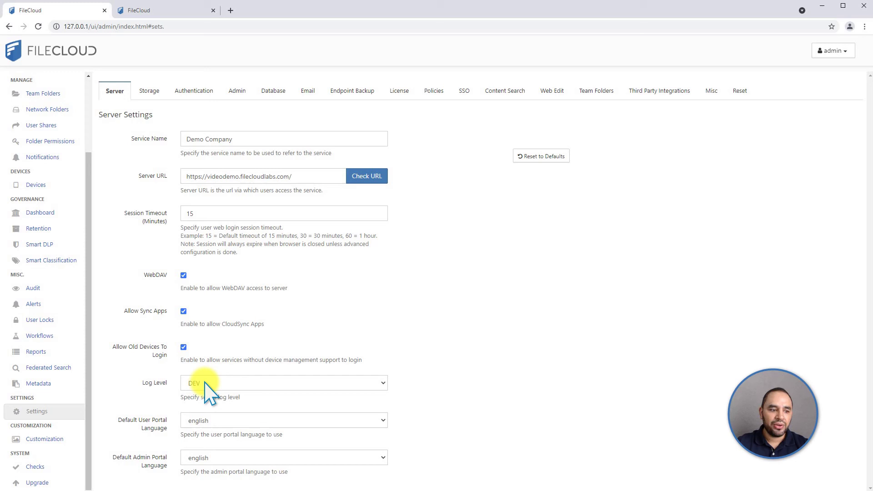
Step: Review the log level options leaving DEV, then list the default user portal languages
click(205, 383)
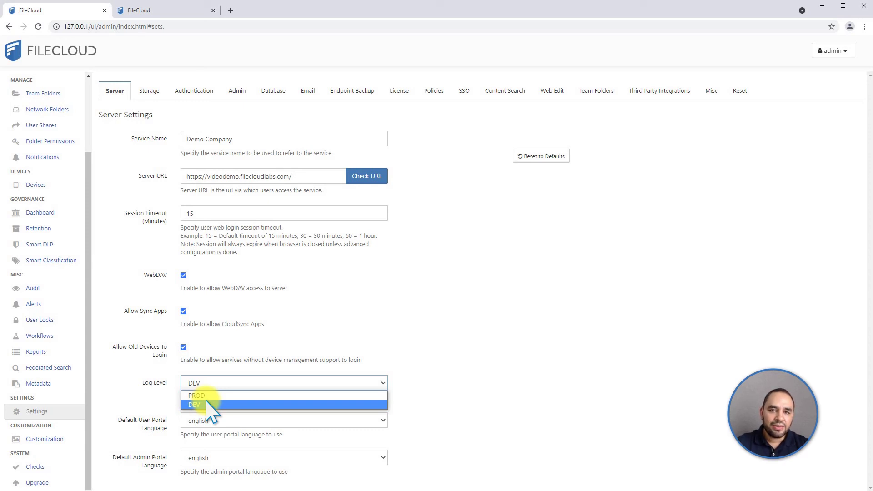
click(432, 364)
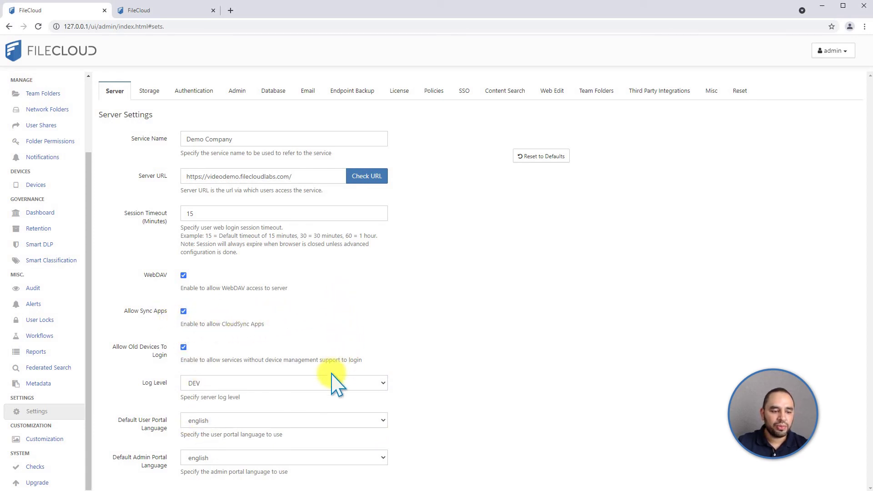
click(299, 421)
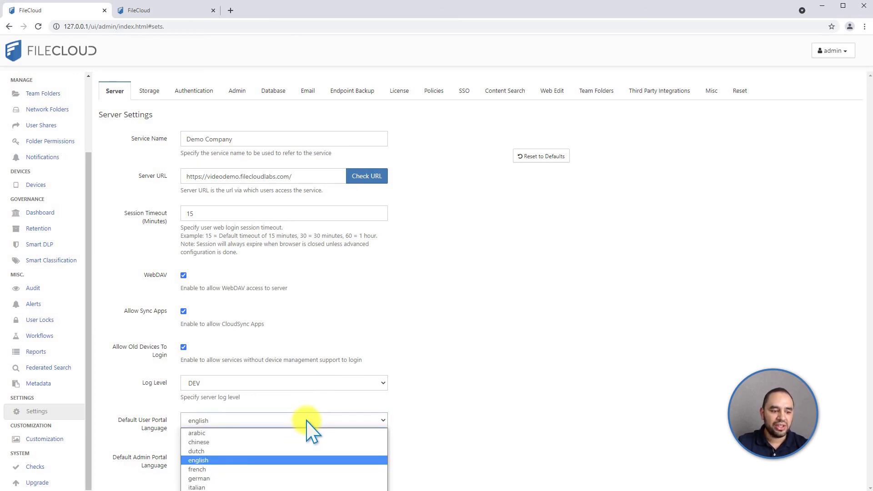
Step: Close the language list with english kept as the default user portal language
click(497, 371)
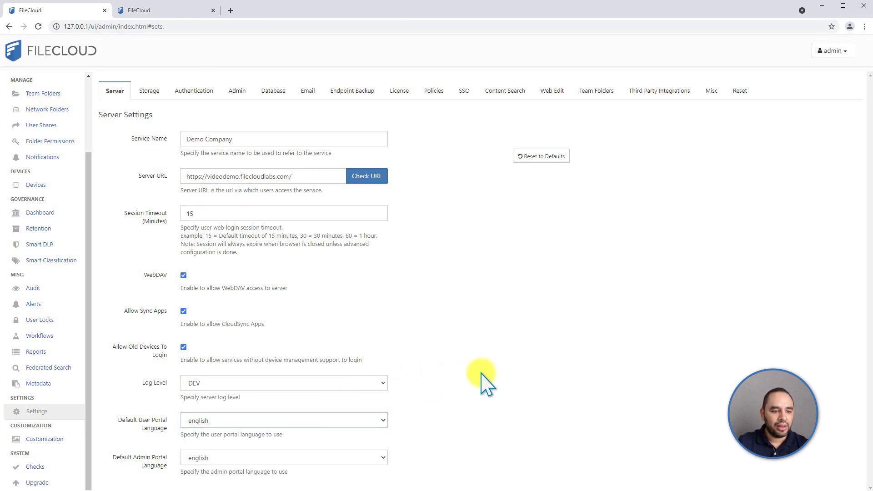